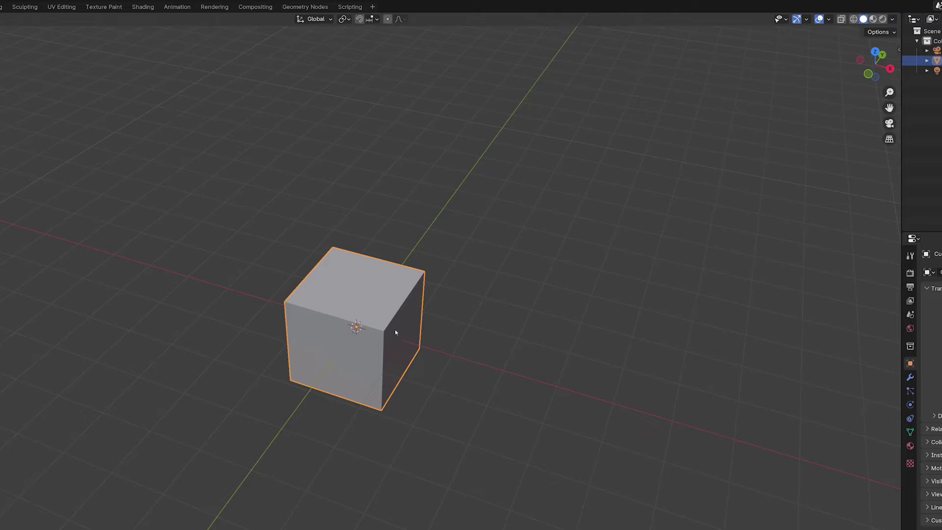
Move the cube freely, then move it in snapped grid steps and duplicate it.
key(g)
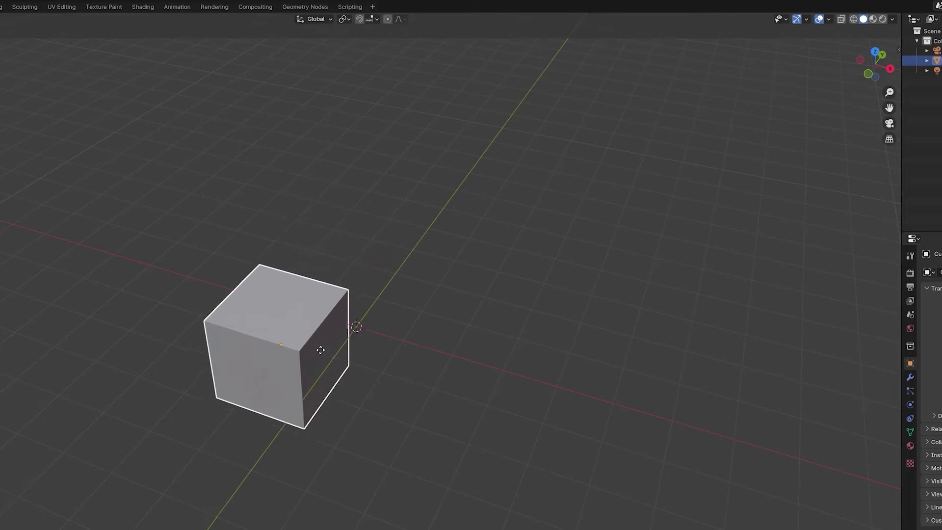
click(353, 396)
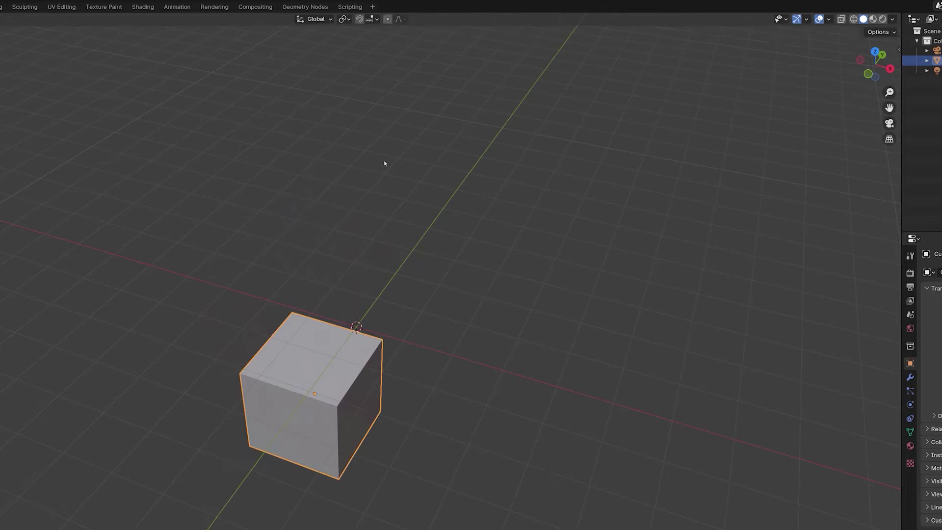
click(359, 19)
key(g)
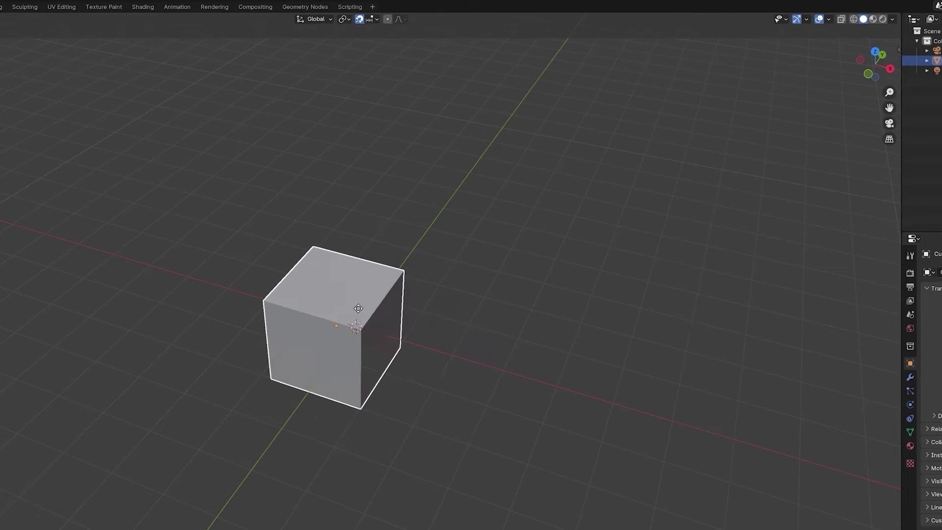
click(354, 323)
key(shift+d)
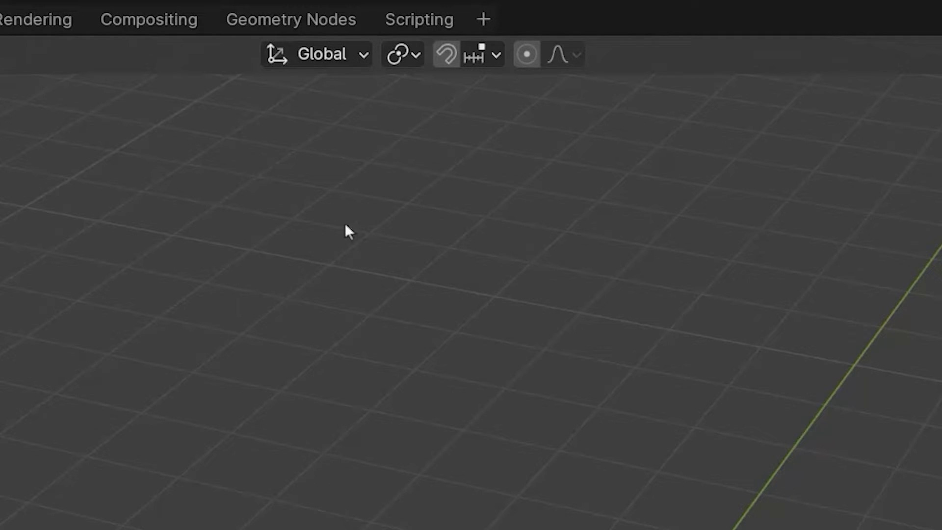
Toggle the snap magnet on and off, then re-enable snapping with Shift+Tab.
click(447, 58)
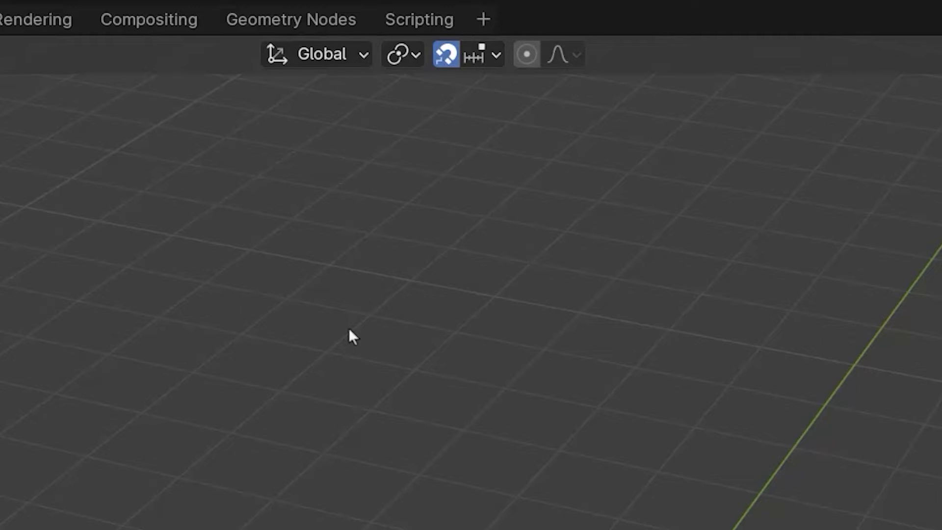
click(446, 59)
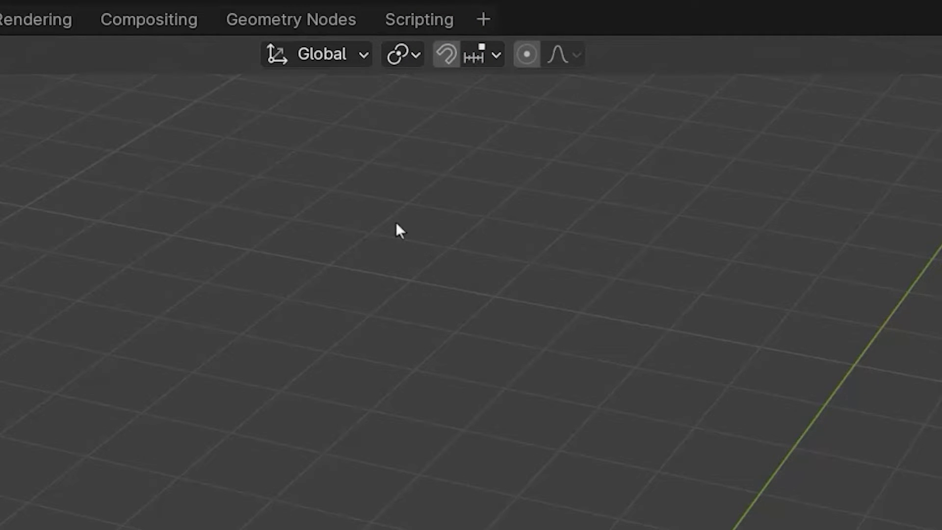
key(shift+Tab)
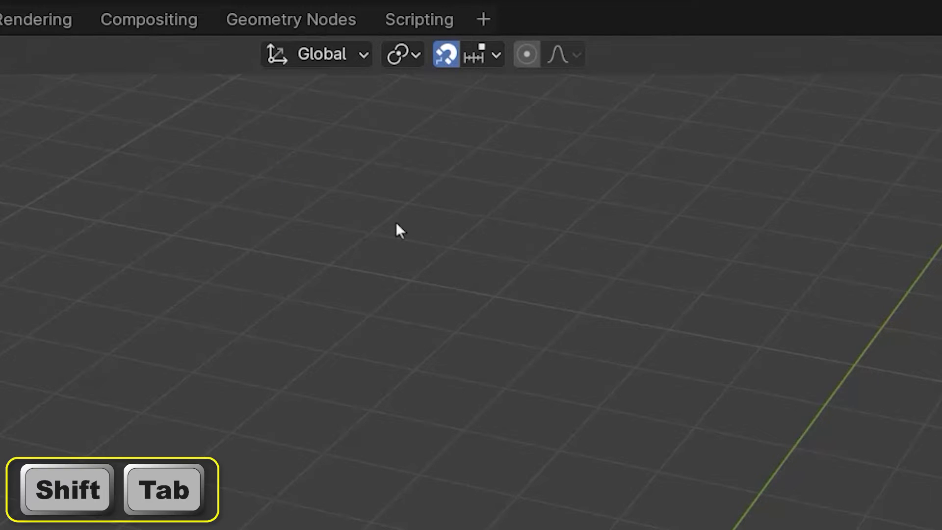
With snapping off, move the cube while holding Ctrl to snap to whole grid units, then deselect it.
key(shift+Tab)
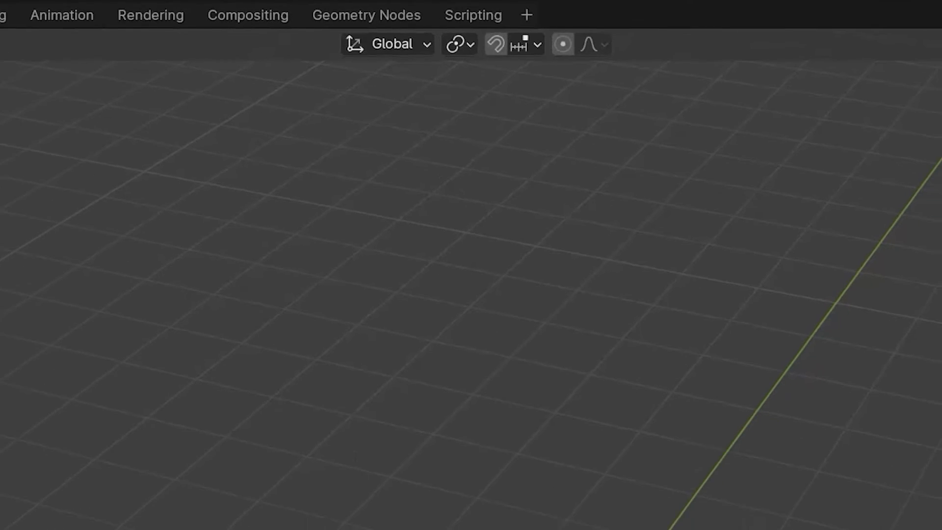
key(g)
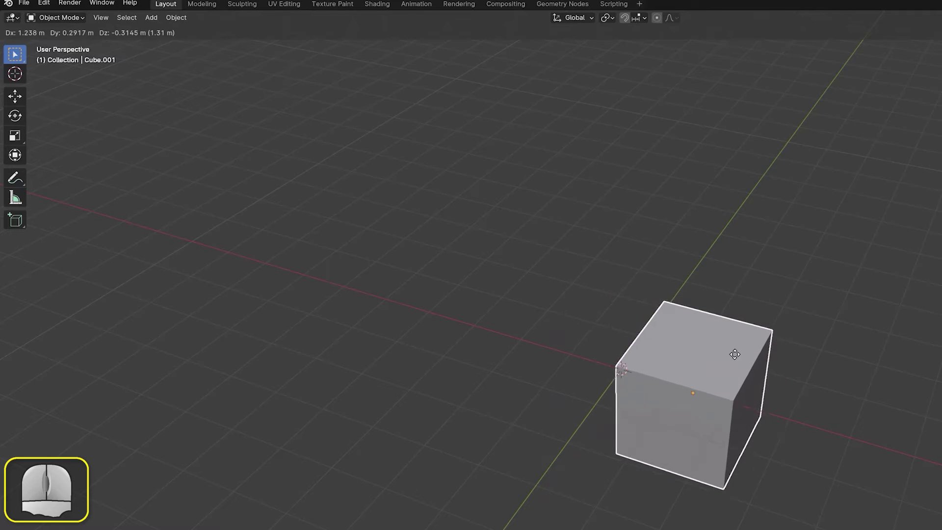
key(ctrl)
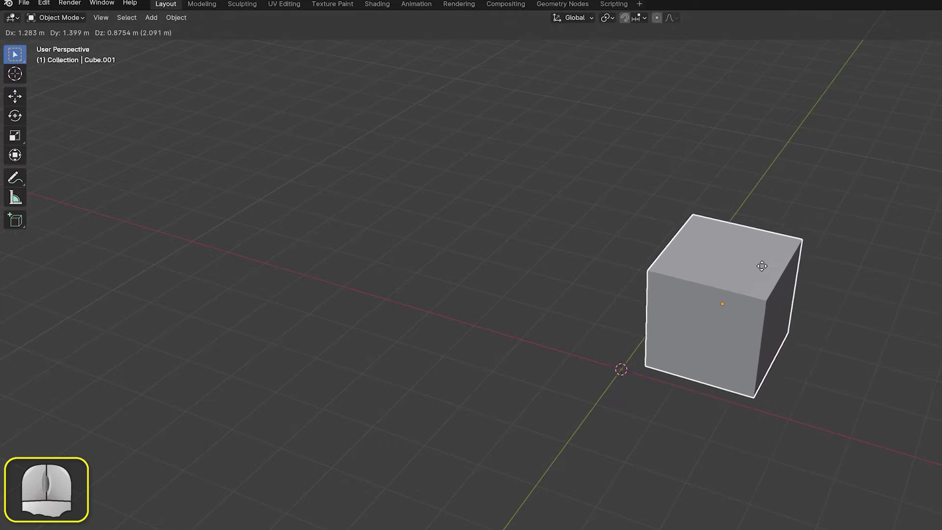
click(784, 324)
click(694, 154)
With snapping on, move the cube holding Ctrl to move freely, then shift it near the X axis.
click(624, 18)
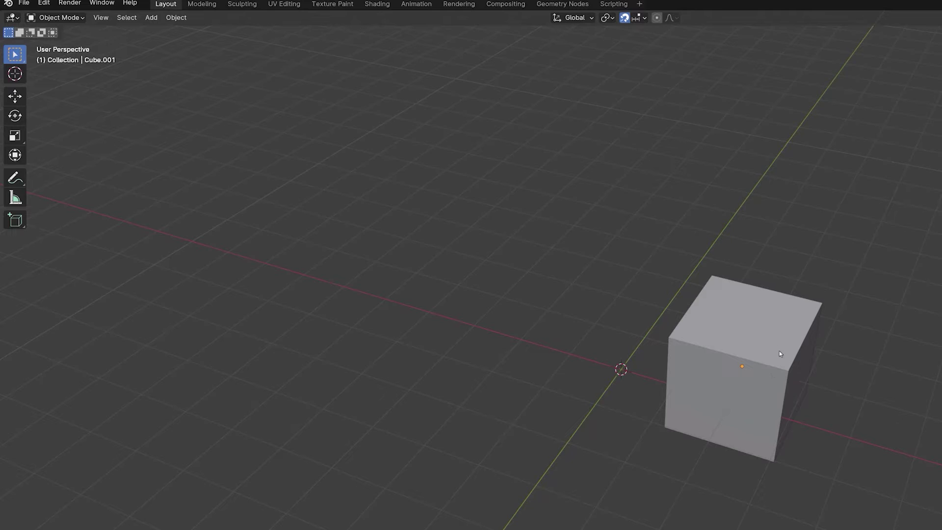
click(776, 334)
key(g)
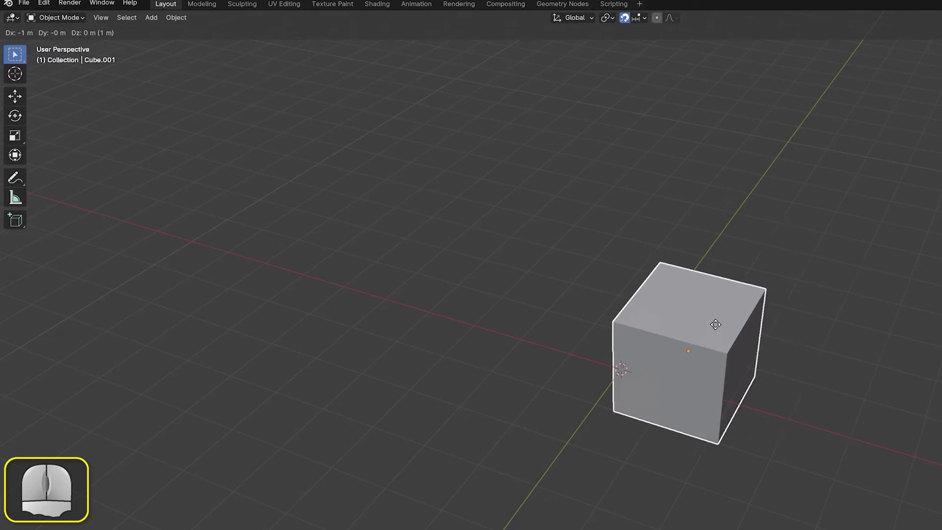
key(ctrl)
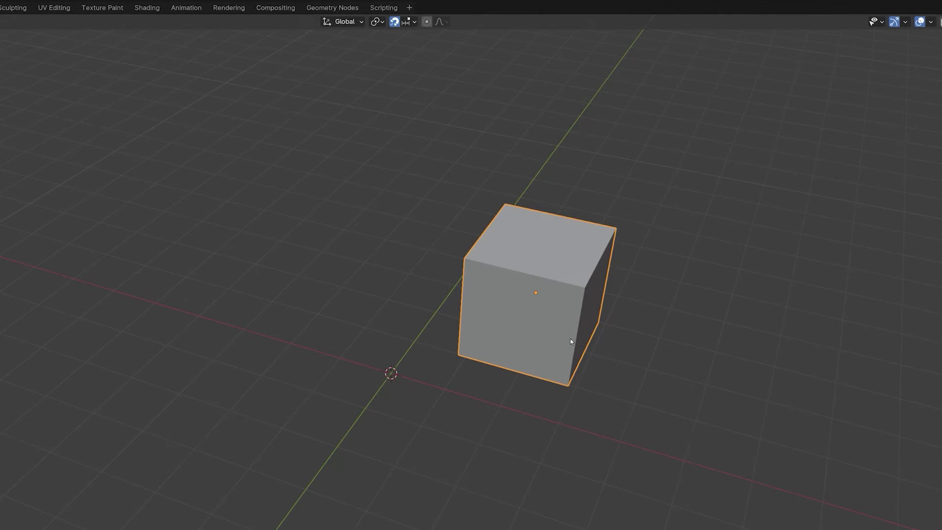
key(g)
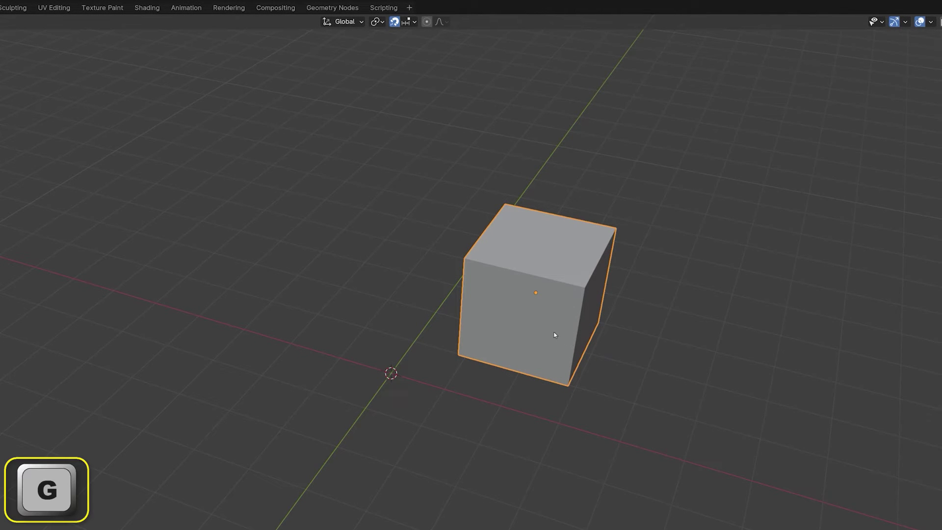
drag(530, 343, 593, 403)
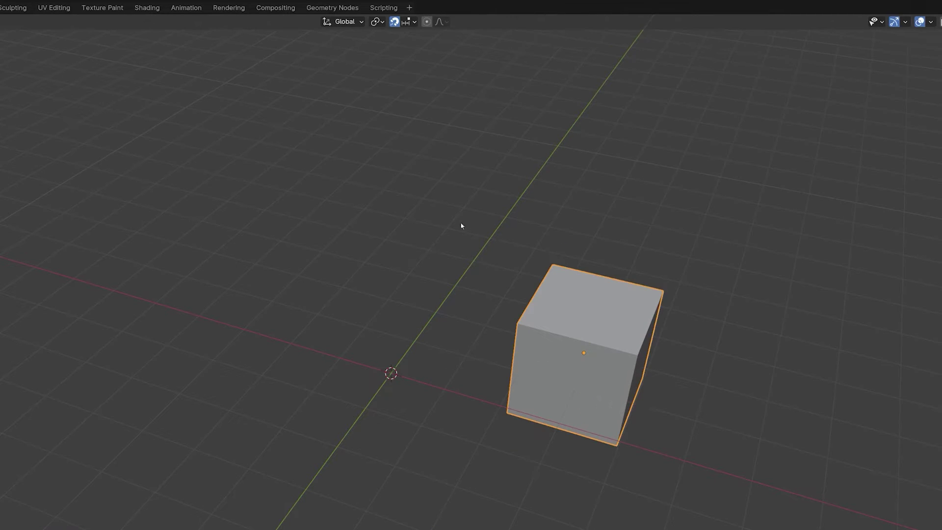
In the snapping settings, toggle Rotate and Scale under Affect, leaving only Move.
click(413, 22)
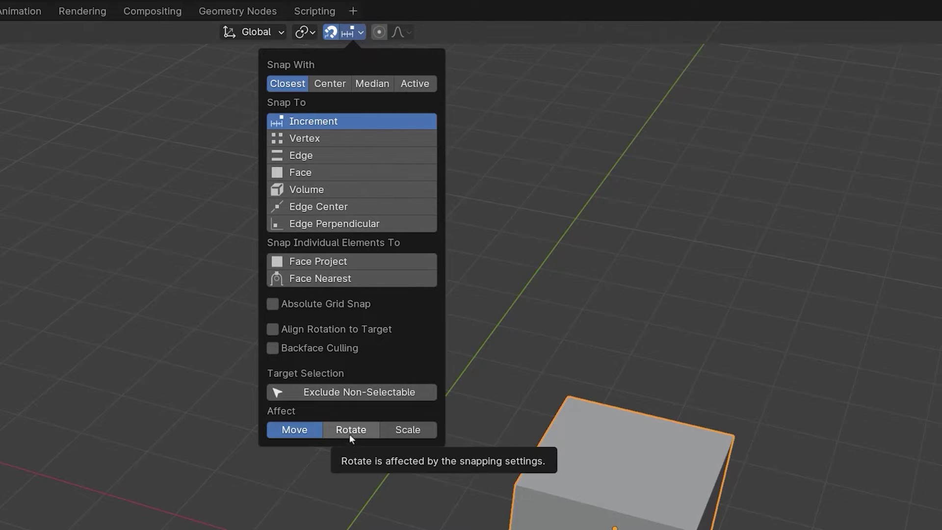
click(349, 432)
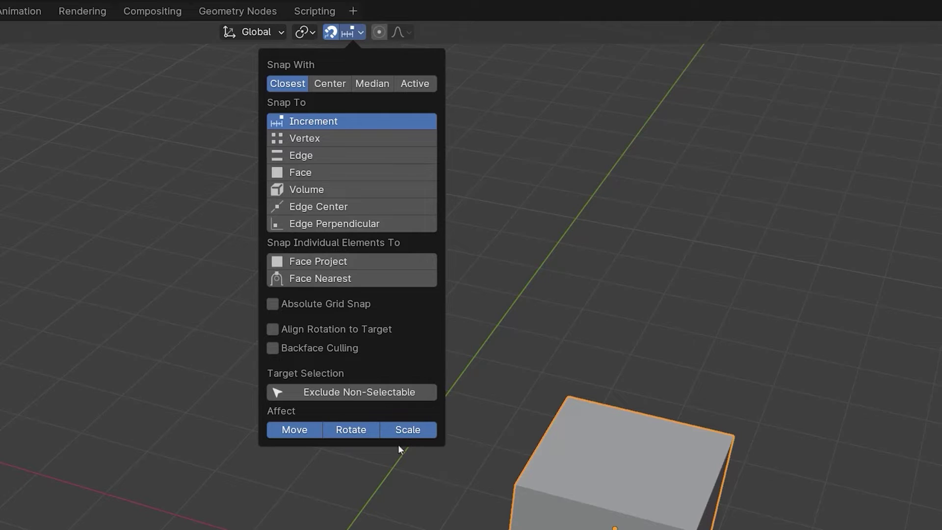
click(397, 431)
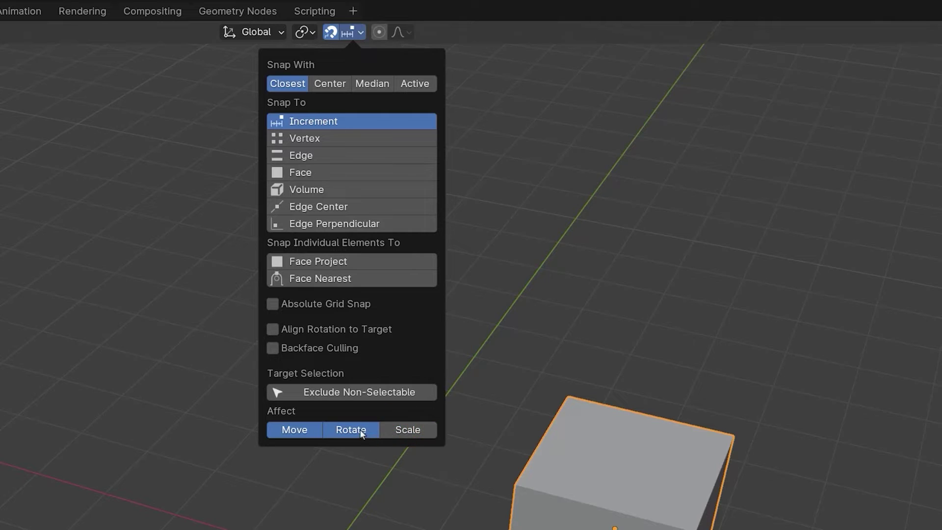
click(359, 431)
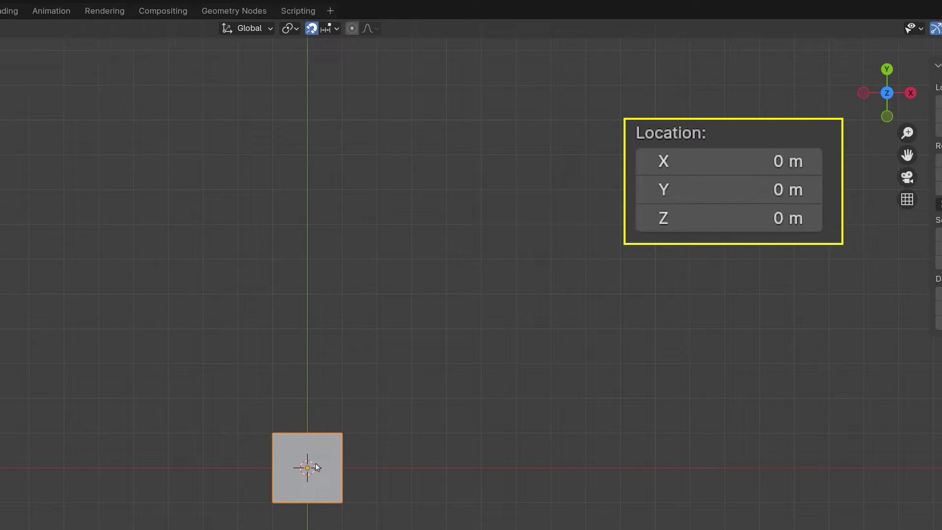
Grab the cube in top view, cancel once, then drop it at about X -0.24 m, Y 0.44 m.
key(g)
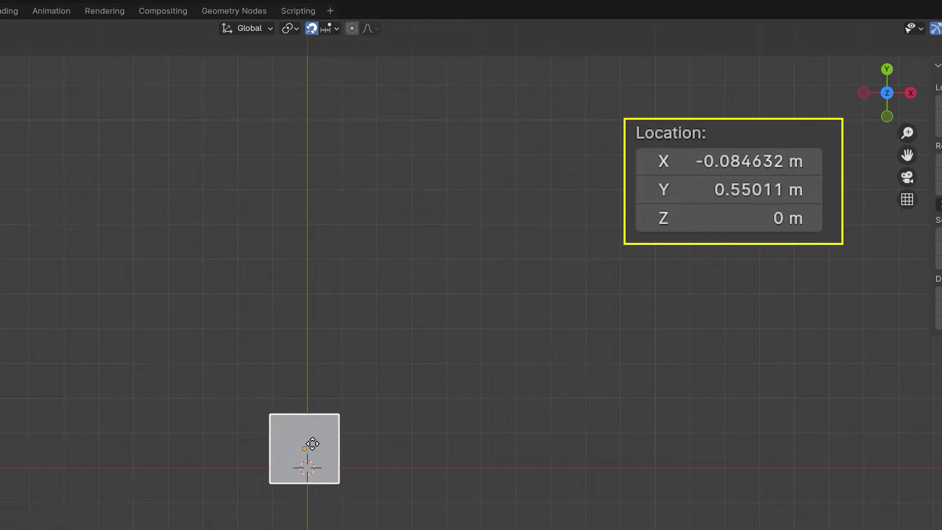
right_click(308, 437)
key(g)
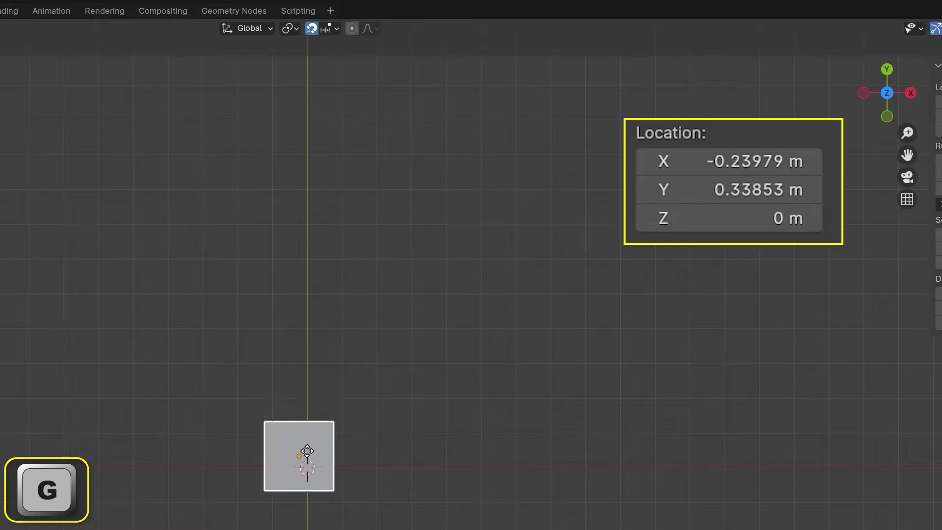
click(307, 447)
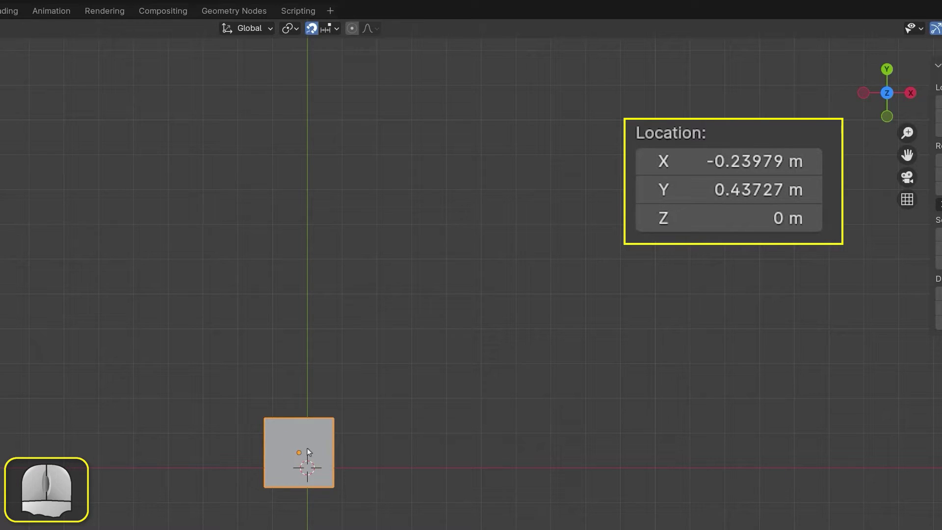
key(g)
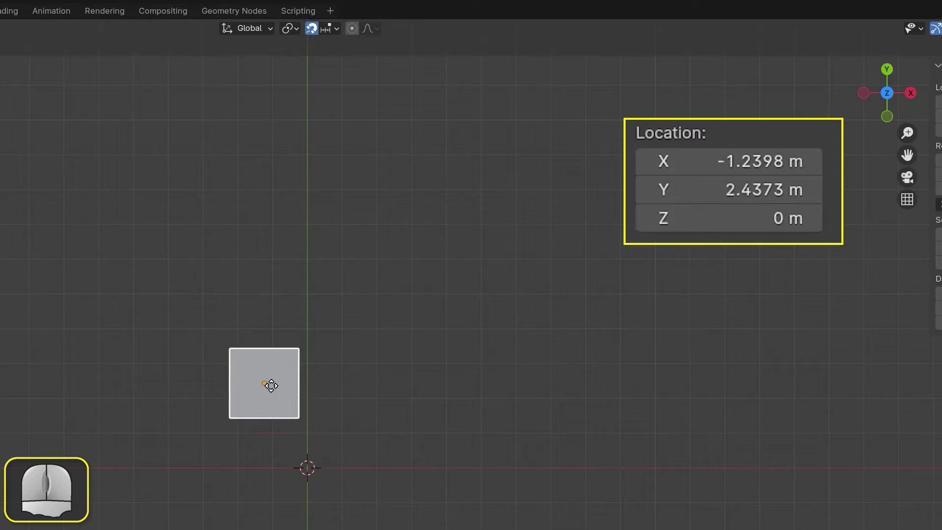
click(307, 445)
Enable Absolute Grid Snap and move the cube to exactly X 1 m, Y 1 m.
click(333, 30)
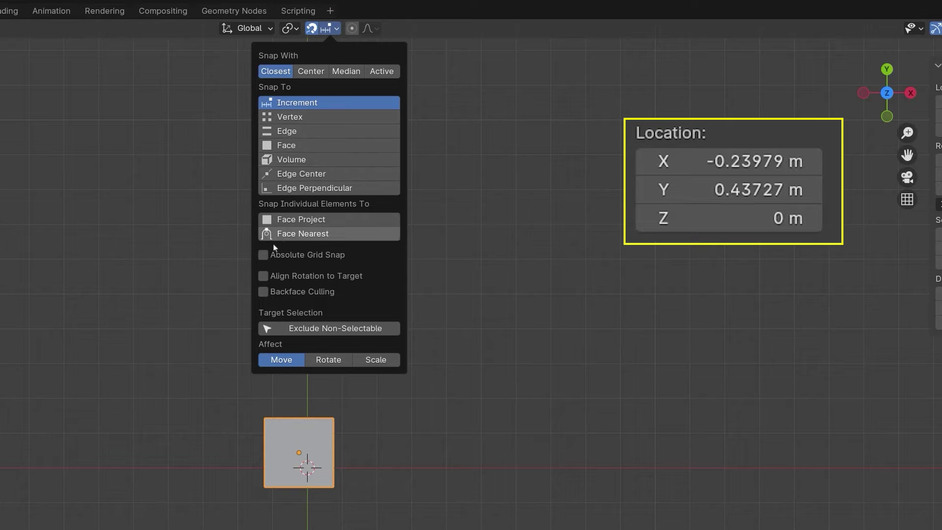
click(267, 259)
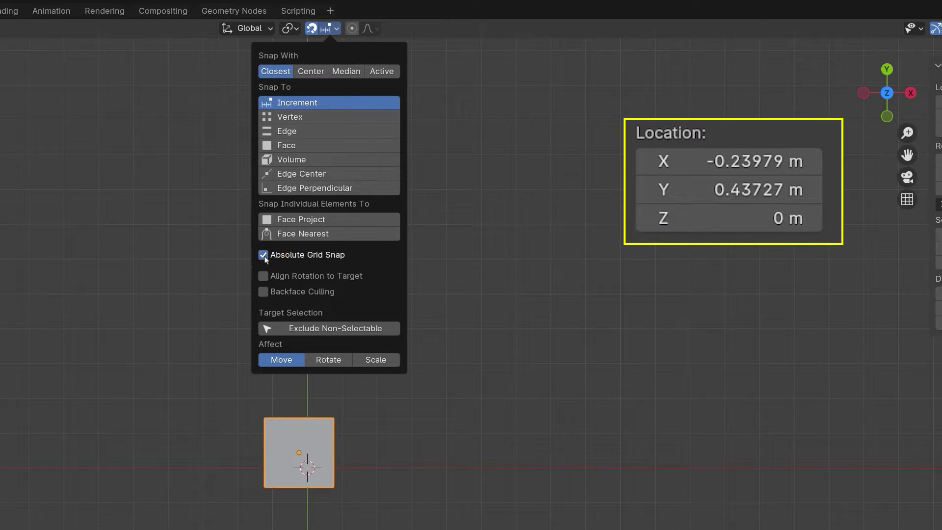
key(g)
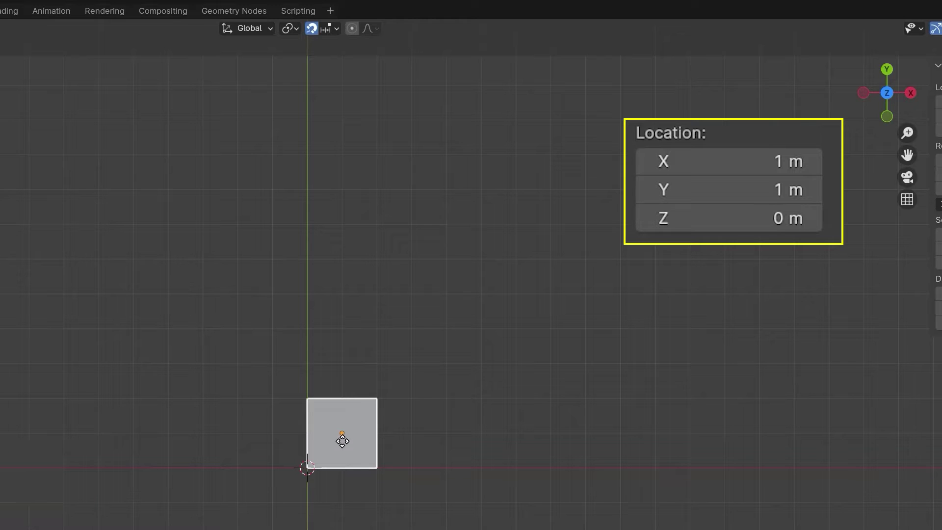
click(338, 441)
Zoom in and slide the cube in 0.1 m steps, then back toward X 1 m, Y 1 m.
scroll(345, 435, up, 6)
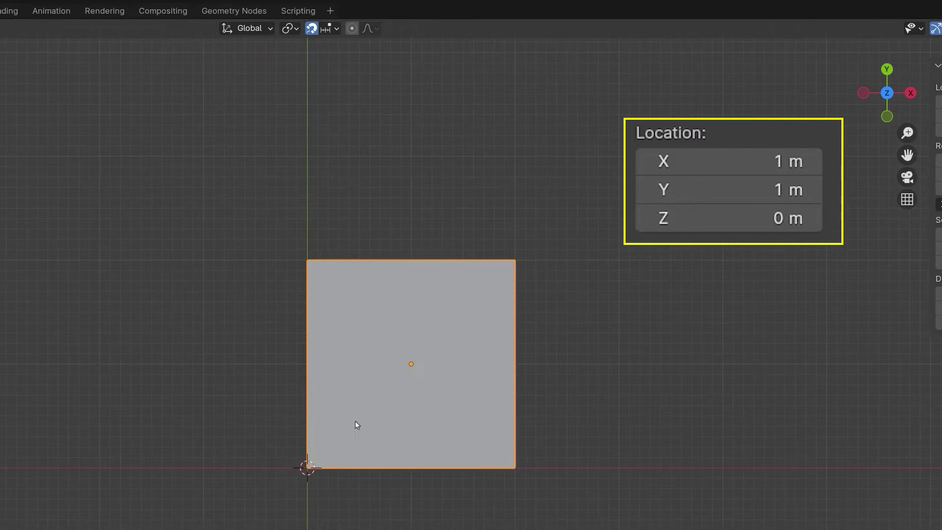
key(g)
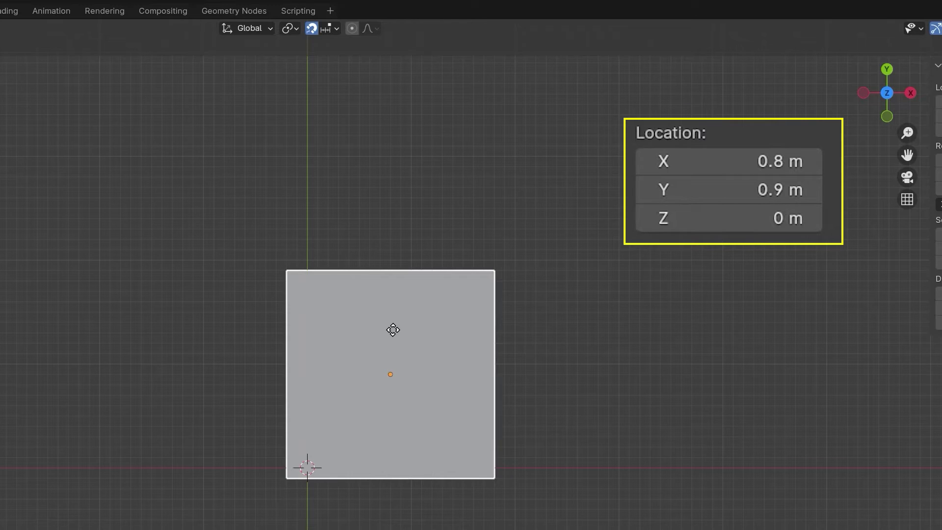
drag(394, 328, 356, 337)
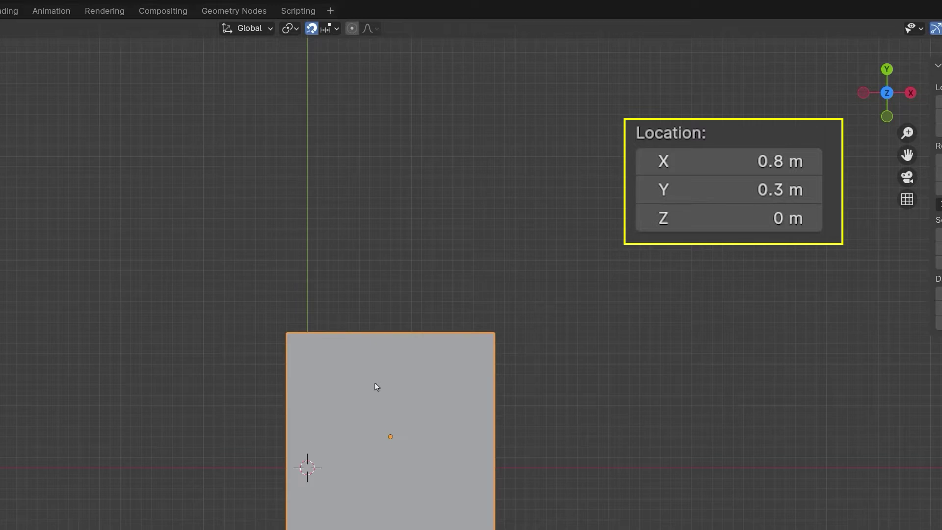
scroll(375, 385, down, 8)
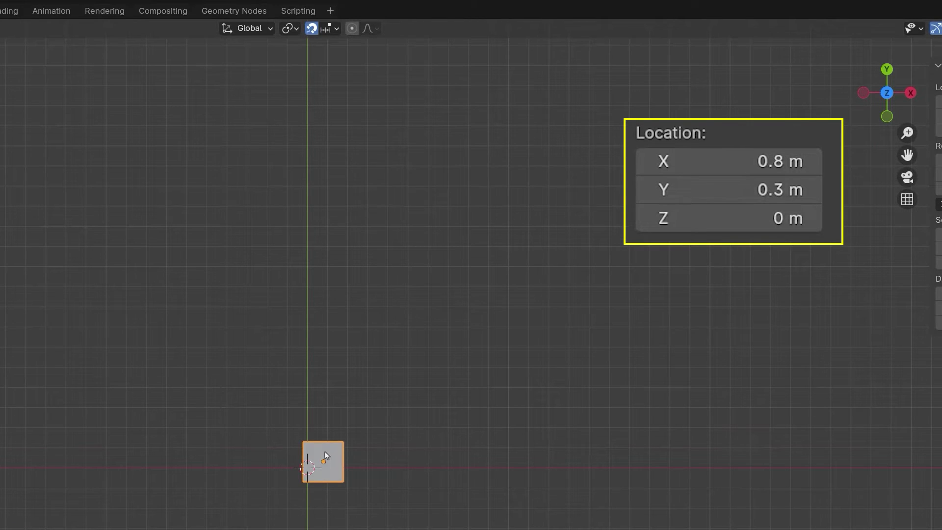
drag(325, 446, 307, 383)
Cancel the pending cube move, add a Mesh Cone and set its Vertices to 3.
right_click(307, 385)
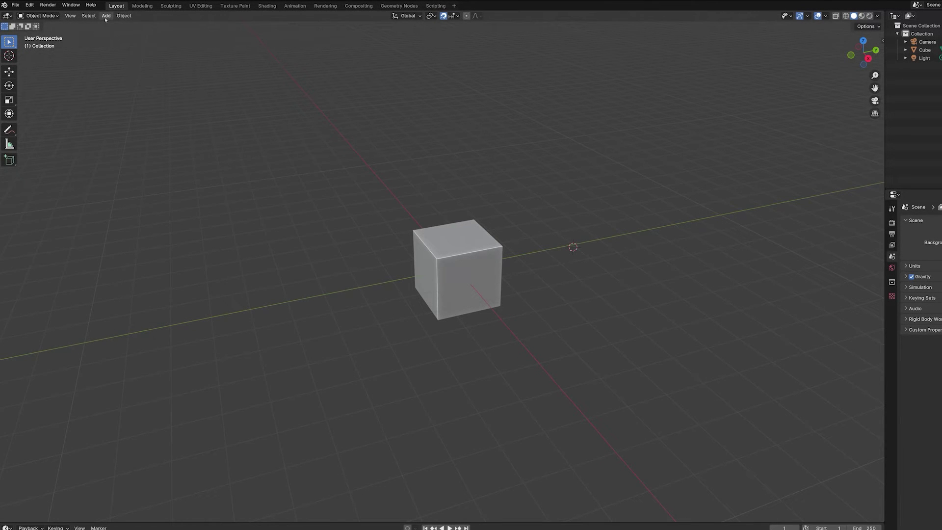
click(105, 16)
mouse_move(112, 25)
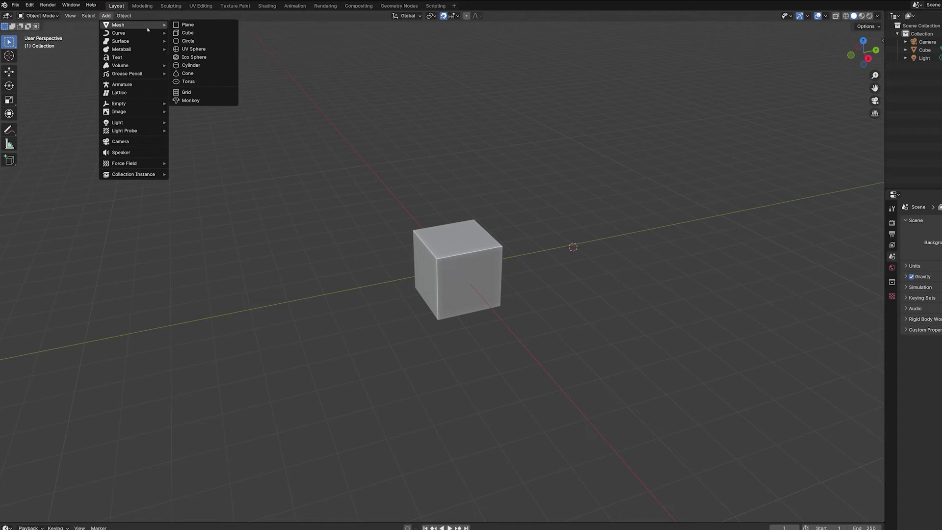
click(187, 72)
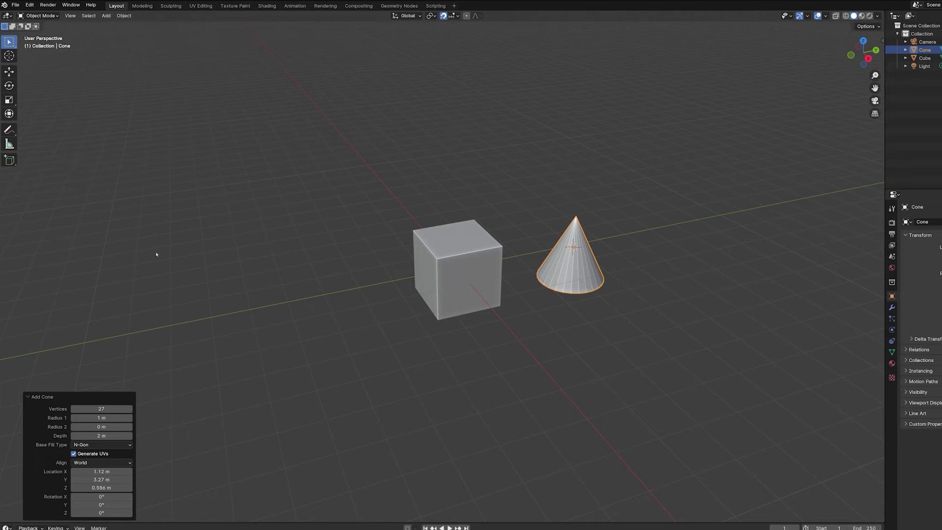
click(101, 408)
text(3)
key(Return)
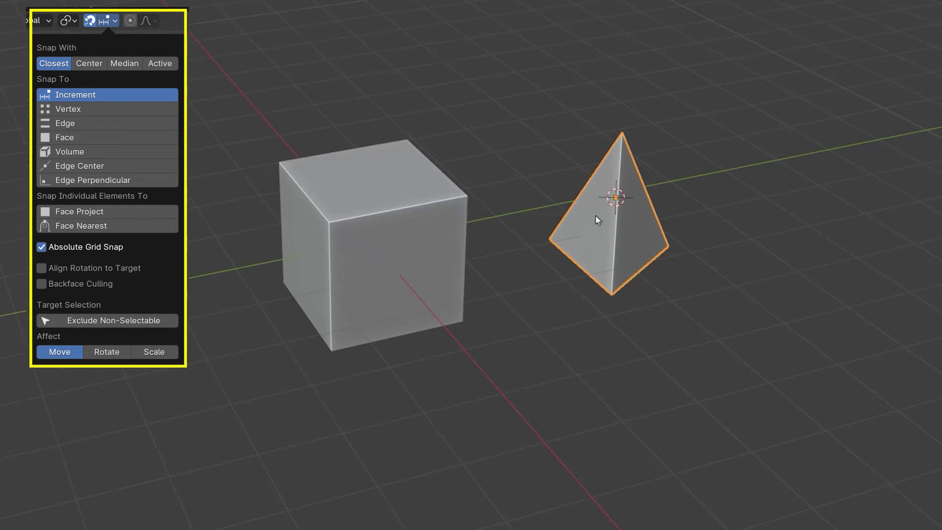
Move the pyramid by its lower-left vertex, picked as base point with B, beside the cube.
key(g)
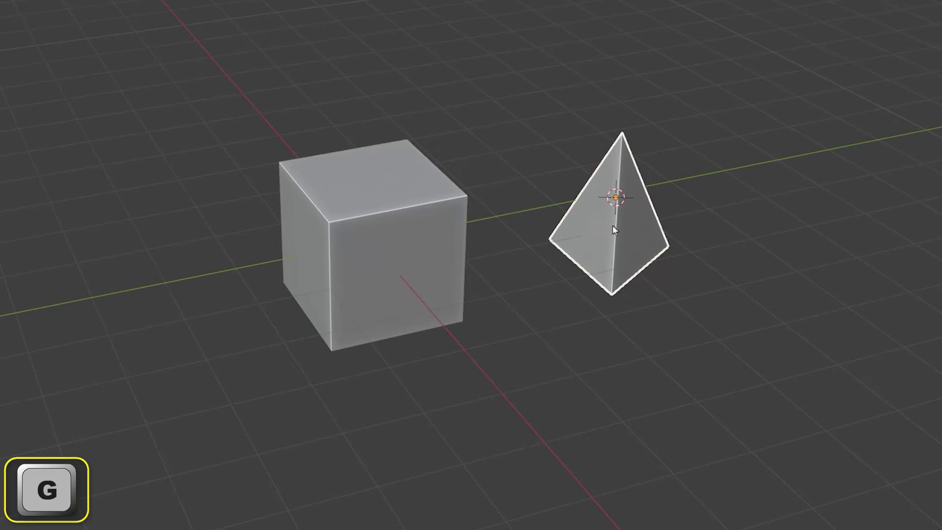
middle_drag(605, 208, 597, 178)
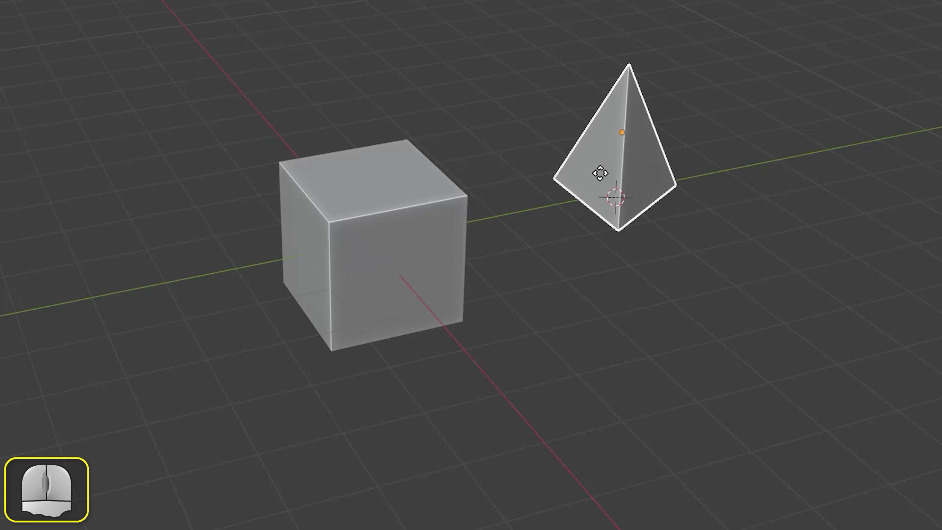
key(b)
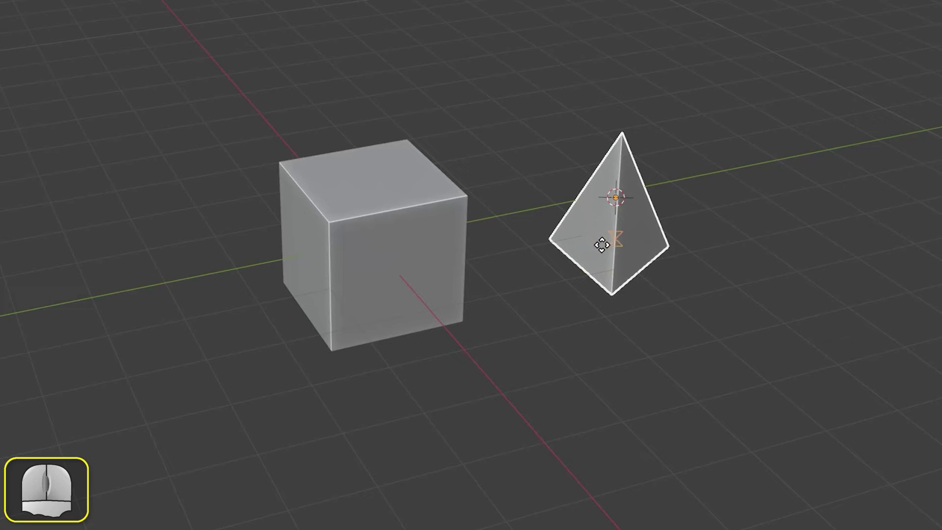
alt+middle_drag(621, 271, 553, 162)
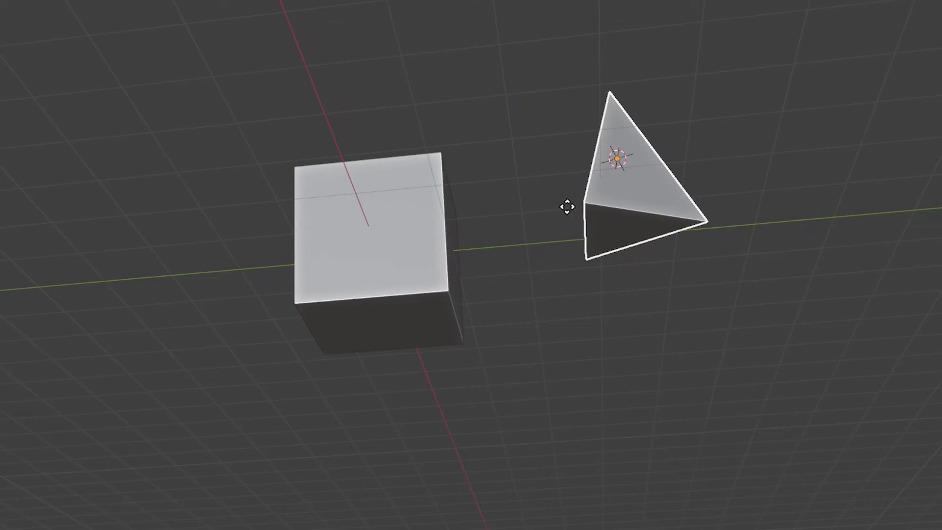
mouse_move(574, 210)
alt+shift+middle_down()
mouse_move(584, 223)
mouse_move(692, 246)
mouse_move(664, 264)
mouse_move(563, 267)
mouse_move(564, 252)
mouse_move(580, 353)
alt+shift+middle_up()
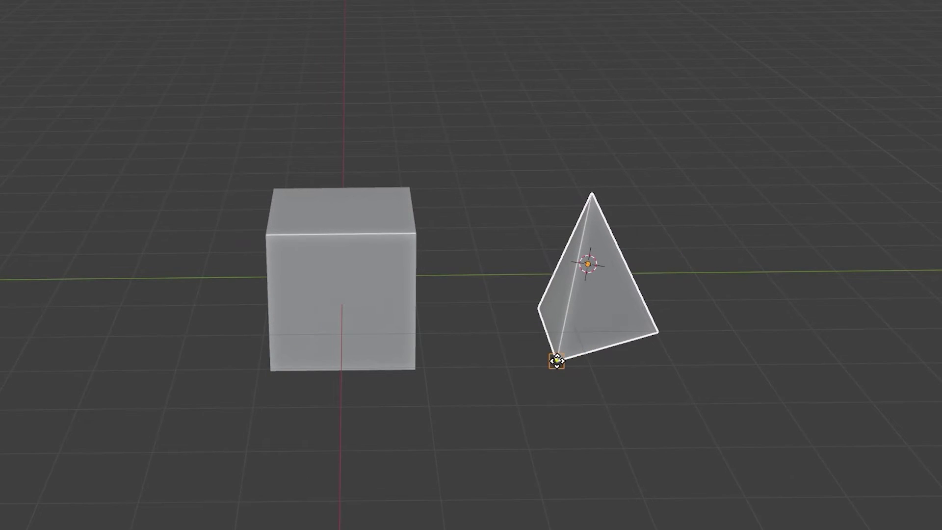
mouse_move(556, 362)
middle_down()
mouse_move(544, 262)
mouse_move(550, 270)
mouse_move(502, 272)
mouse_move(486, 307)
mouse_move(468, 316)
mouse_move(391, 330)
mouse_move(378, 311)
mouse_move(317, 299)
mouse_move(327, 227)
mouse_move(343, 210)
mouse_move(437, 225)
mouse_move(461, 271)
mouse_move(446, 324)
middle_up()
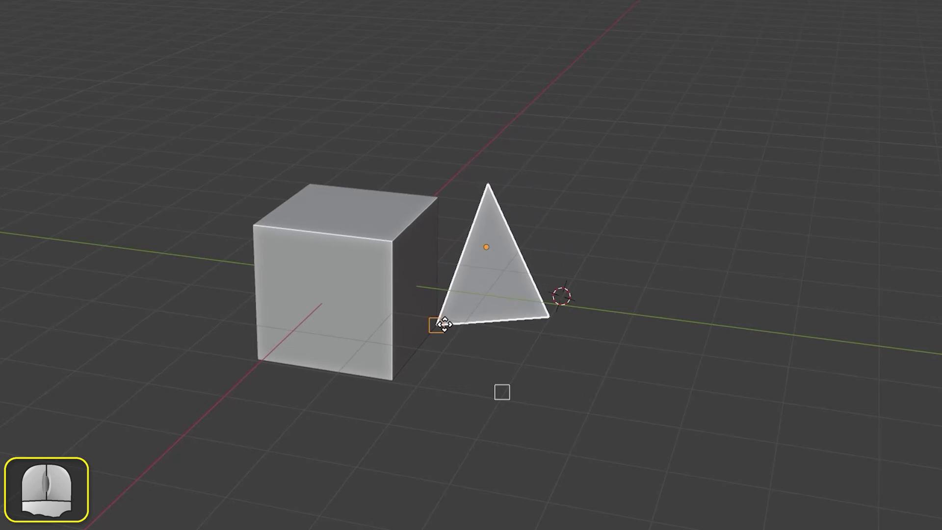
click(444, 325)
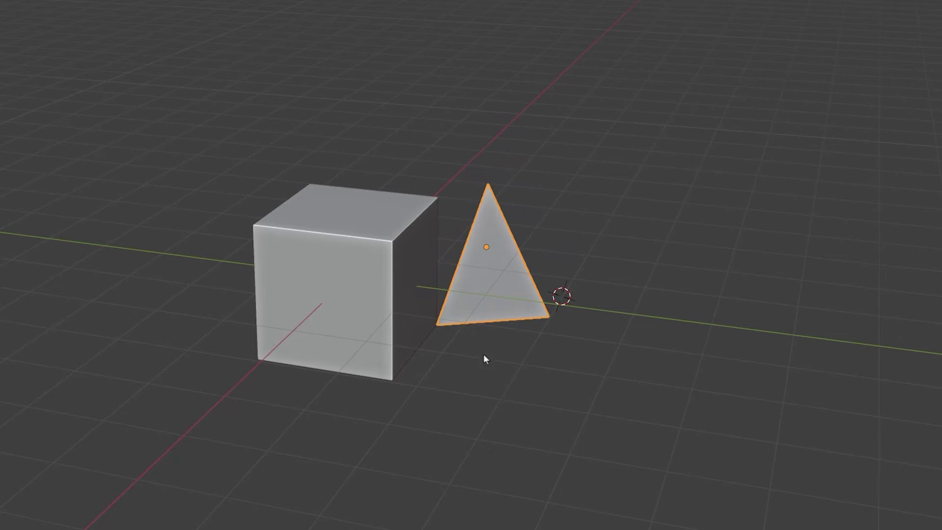
Set Snap To to Vertex and move the pyramid onto the cube's top vertex.
middle_drag(594, 366, 187, 413)
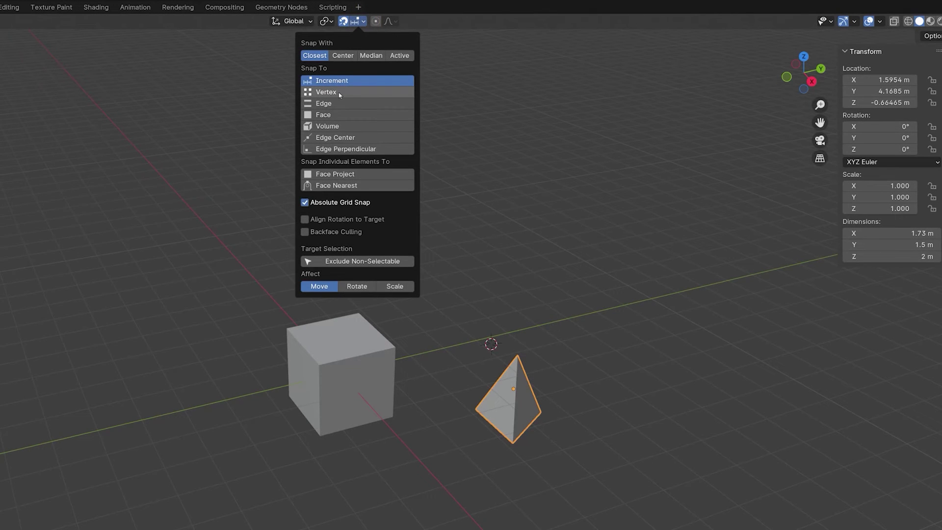
click(326, 91)
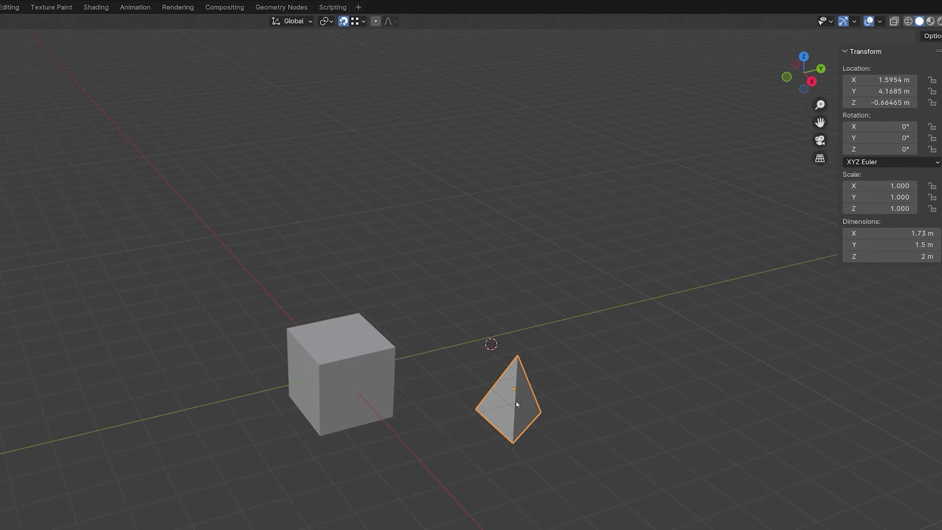
key(g)
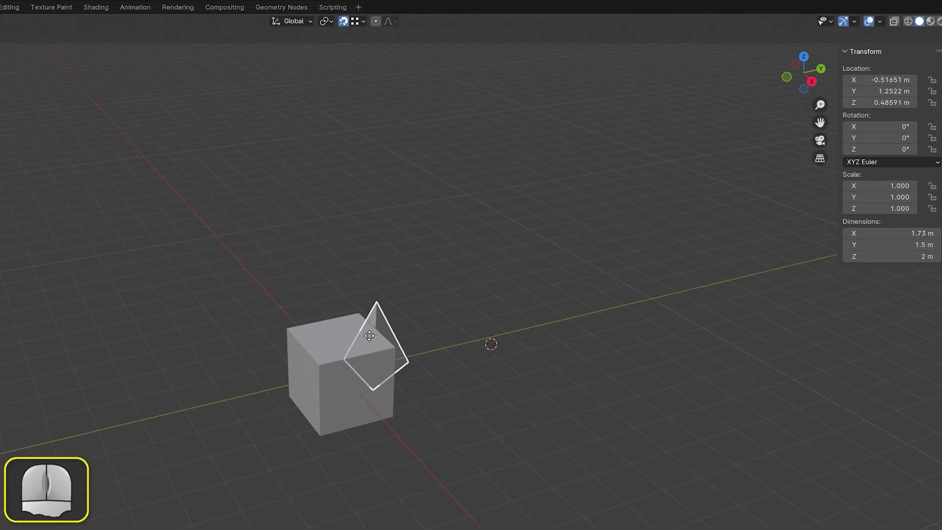
click(356, 317)
middle_drag(470, 431, 385, 445)
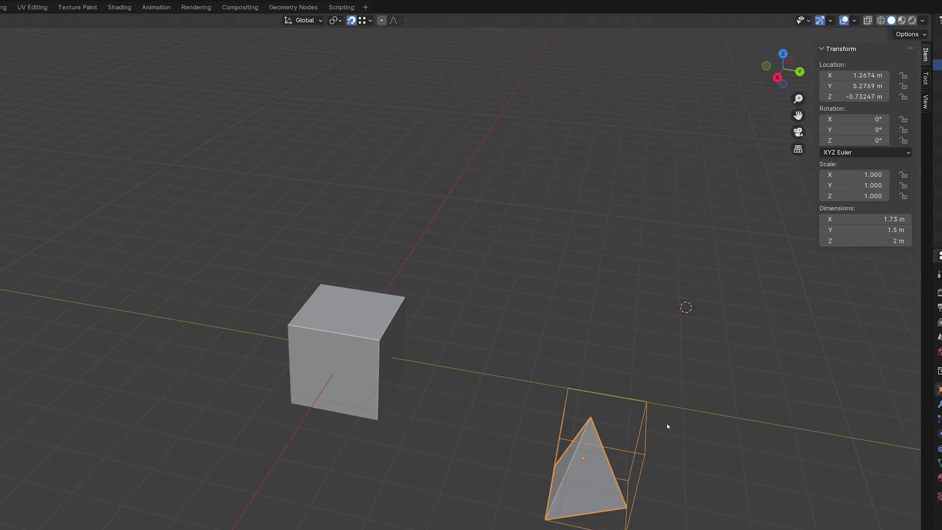
Move the pyramid next to the cube and orbit to look down on both.
key(g)
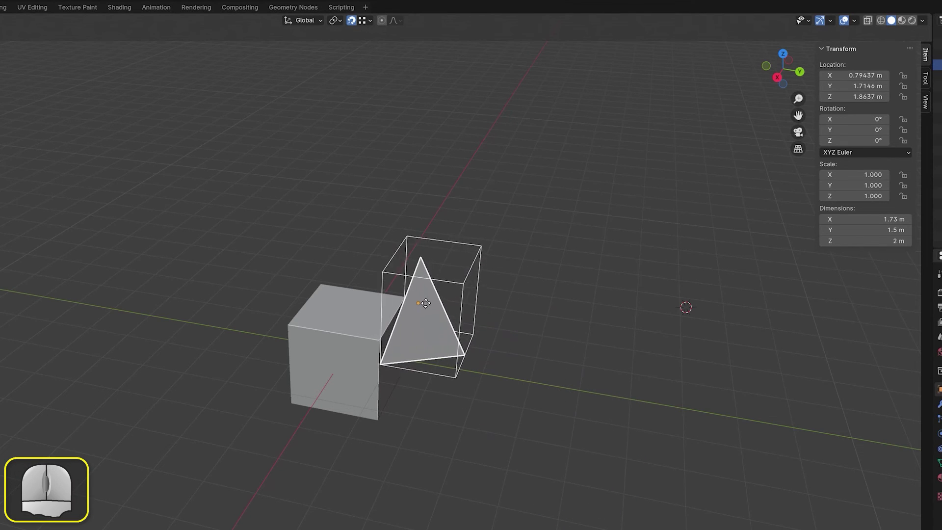
click(405, 298)
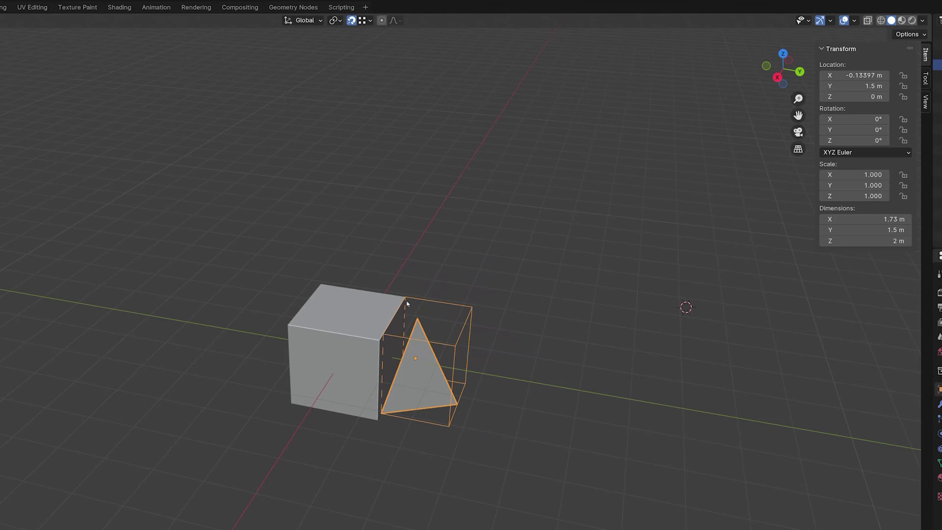
middle_drag(510, 322, 366, 324)
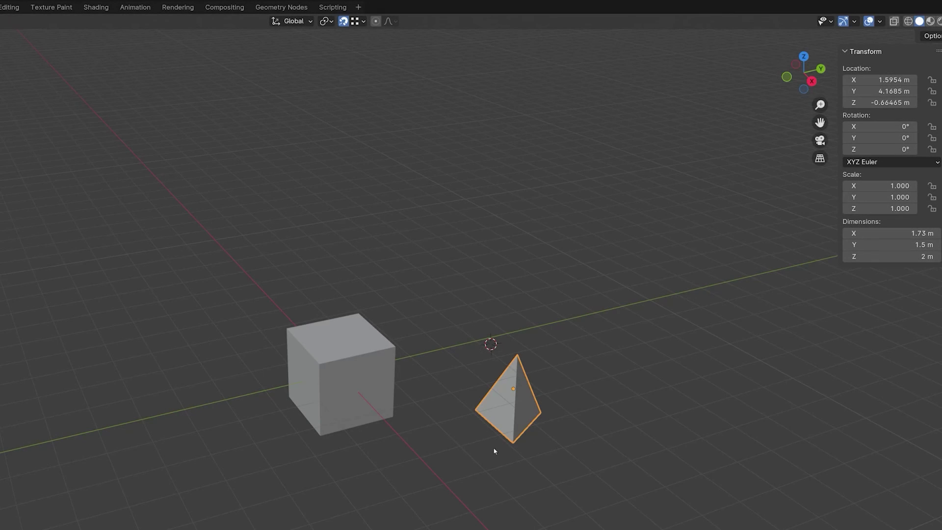
Snap the pyramid's left corner, set as base point with B, onto the cube's bottom corner.
key(g)
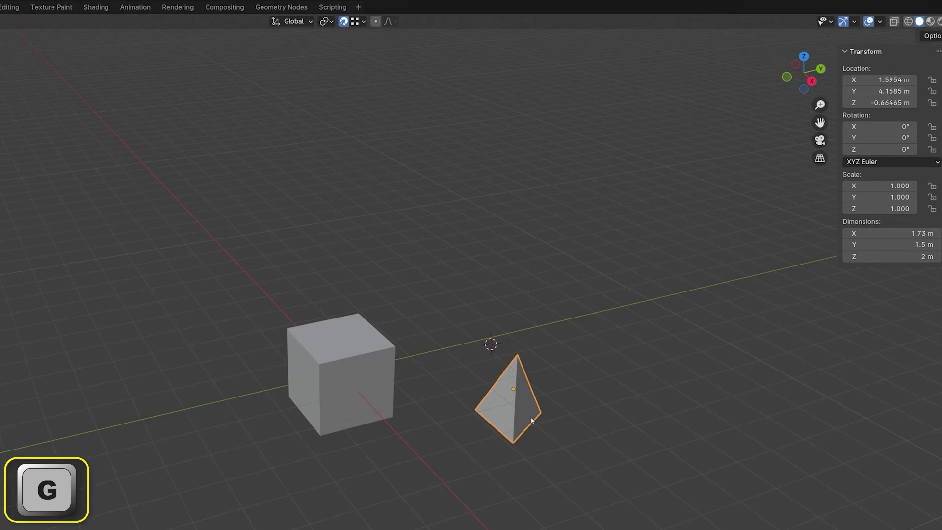
key(b)
click(527, 409)
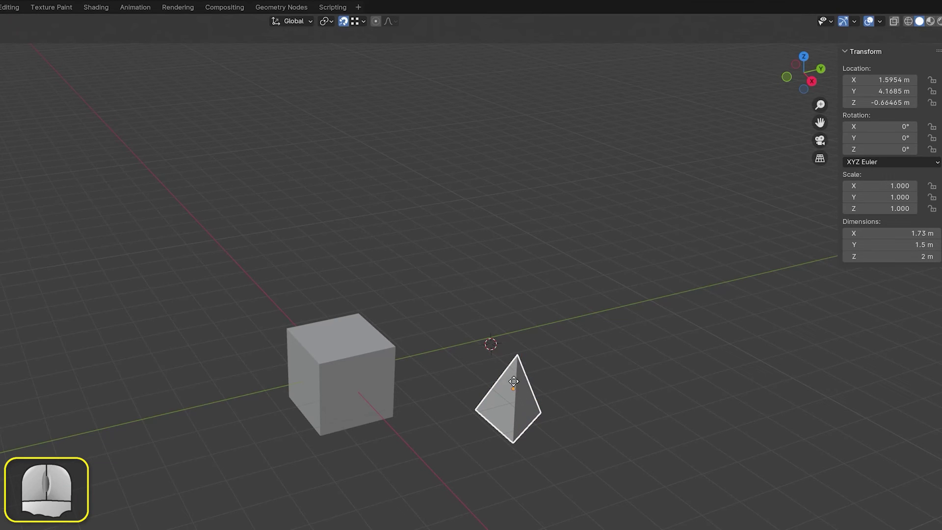
click(477, 410)
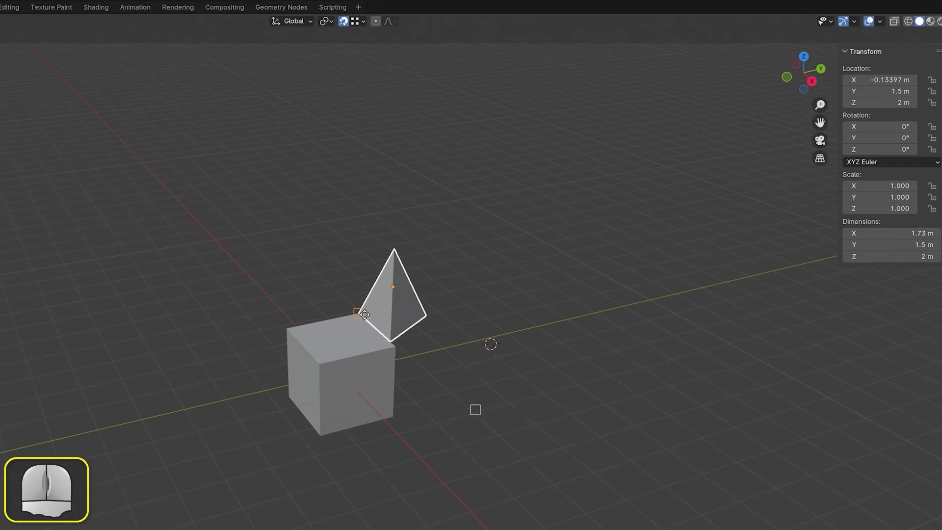
click(395, 420)
middle_drag(504, 496, 535, 507)
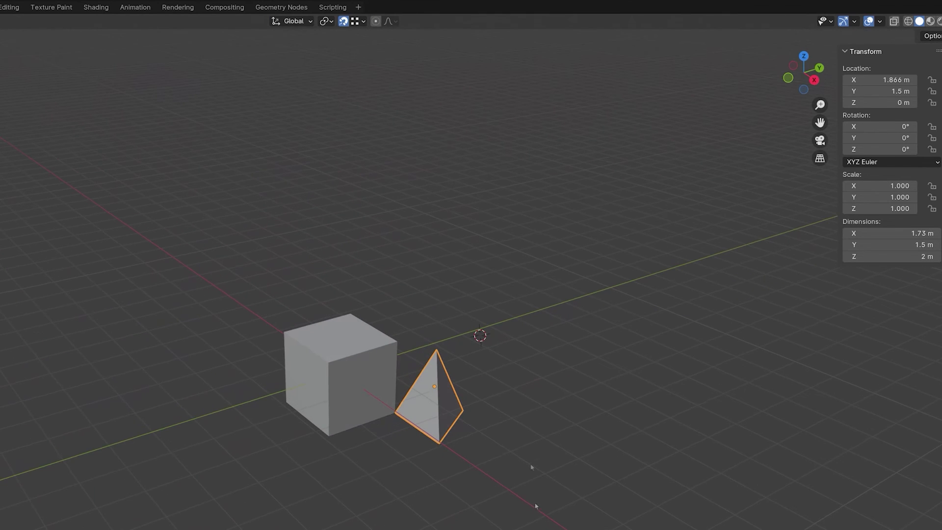
Set Snap With to Center and snap the pyramid by its centre onto a cube corner.
key(g)
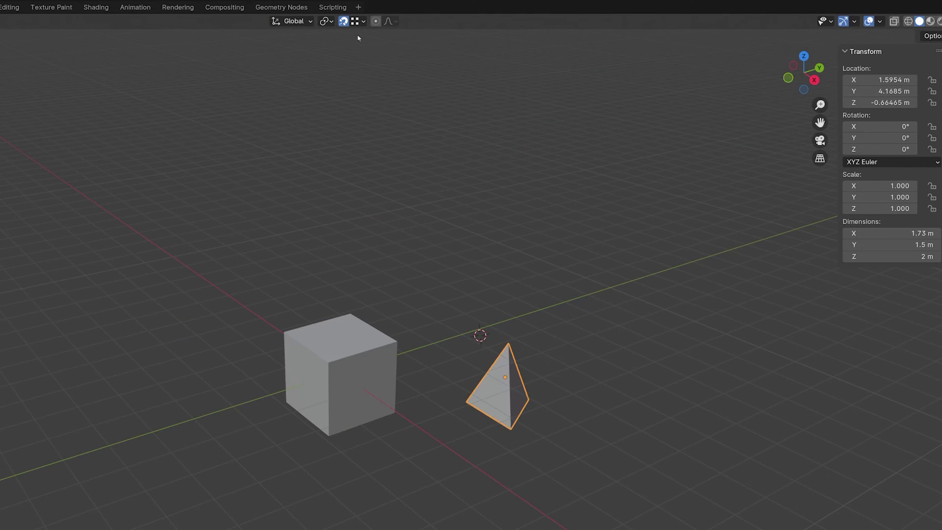
click(363, 23)
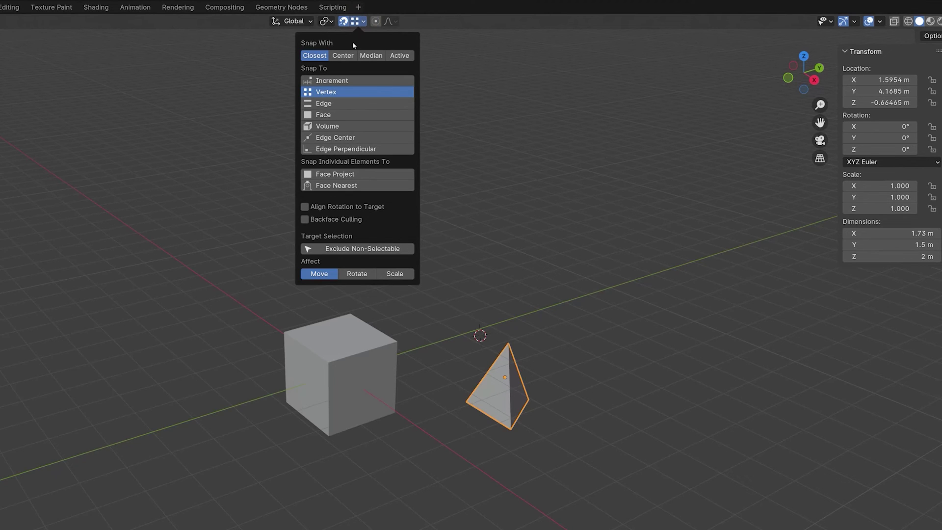
click(343, 56)
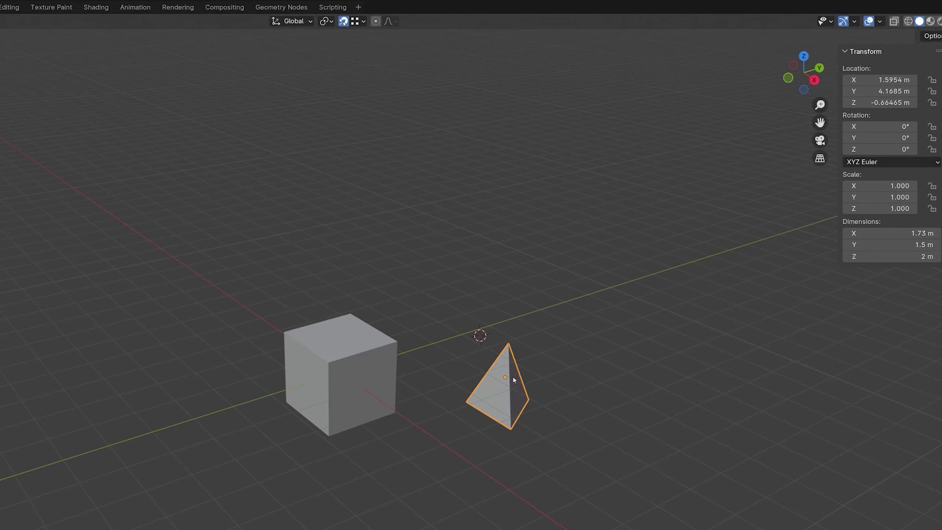
key(g)
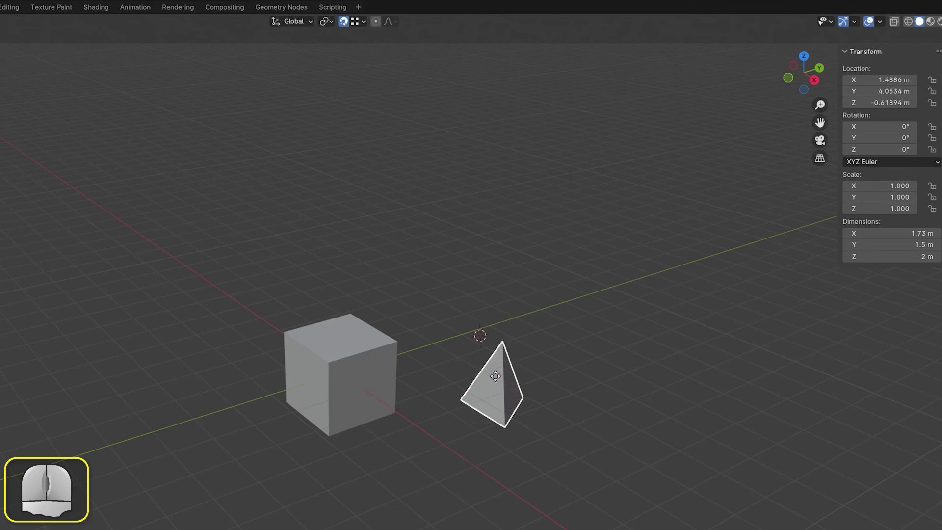
click(343, 364)
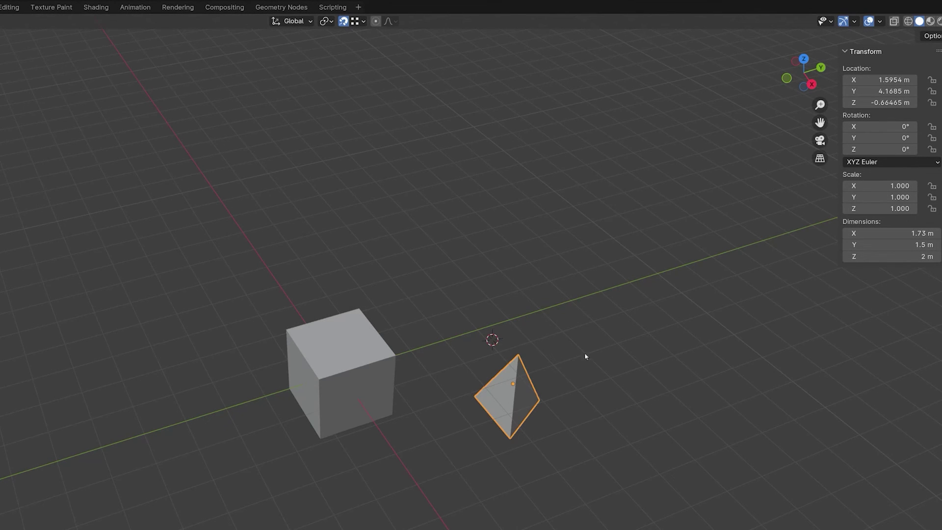
Place the 3D cursor and move the pyramid's origin to it with Origin to 3D Cursor.
shift+right_click(585, 353)
click(42, 67)
key(g)
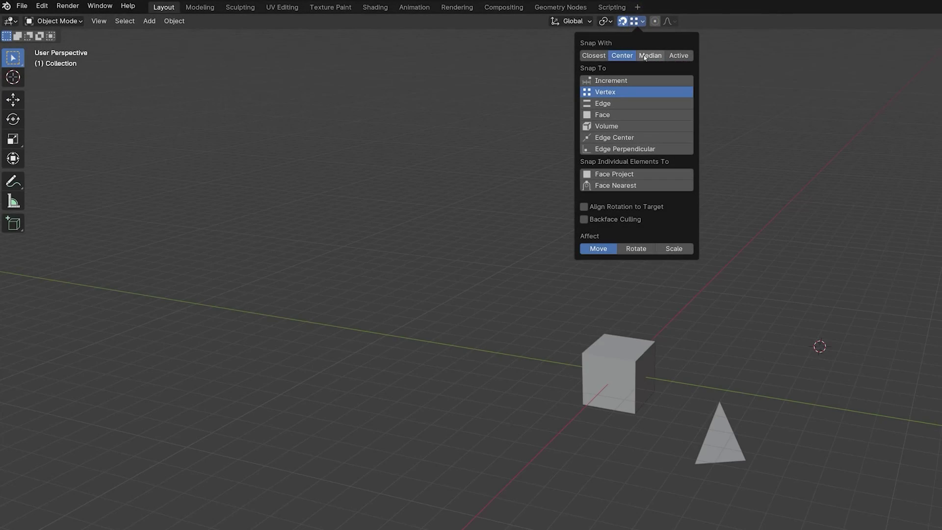
Set Snap With to Median, add a UV sphere, and move it together with the cone.
click(644, 55)
click(149, 21)
mouse_move(158, 38)
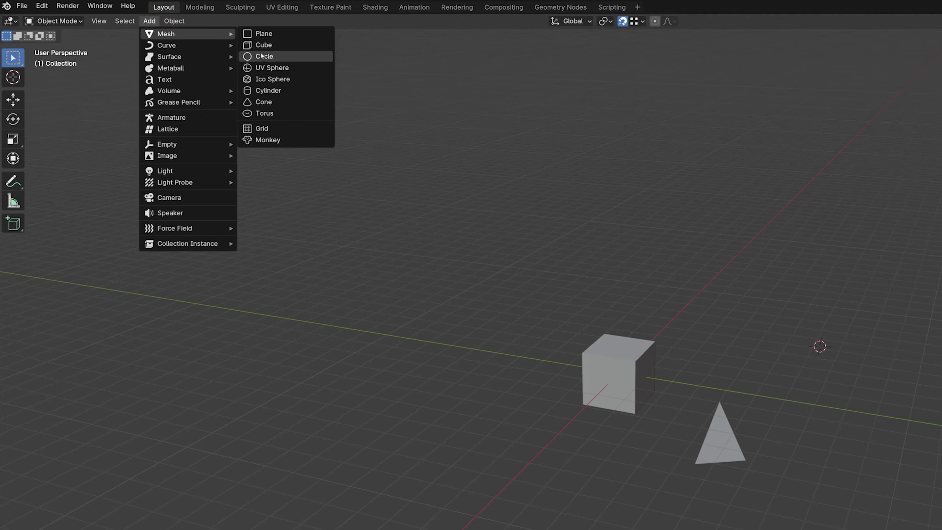
click(267, 67)
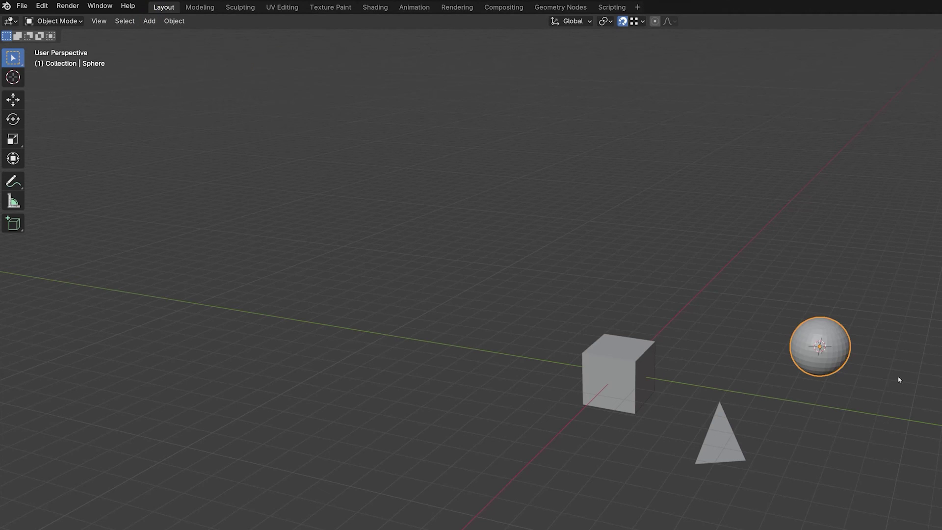
shift+click(725, 426)
key(g)
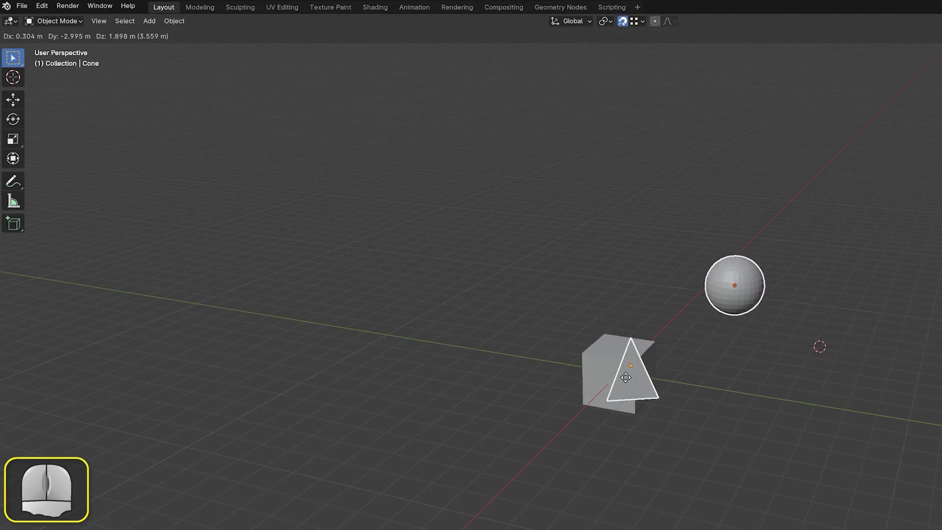
click(578, 353)
Set Snap With to Active and snap the cone and sphere onto the cube's top corner.
middle_drag(616, 444, 645, 451)
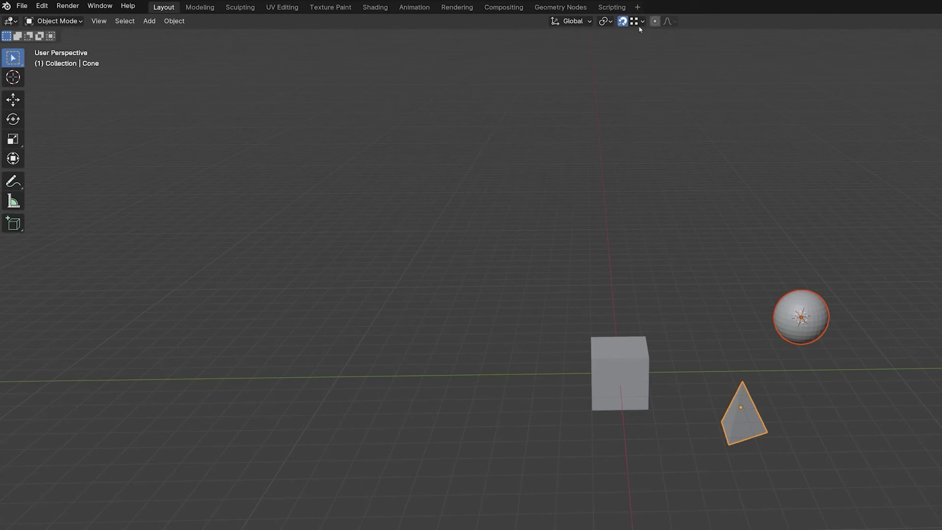
click(642, 21)
click(679, 55)
key(g)
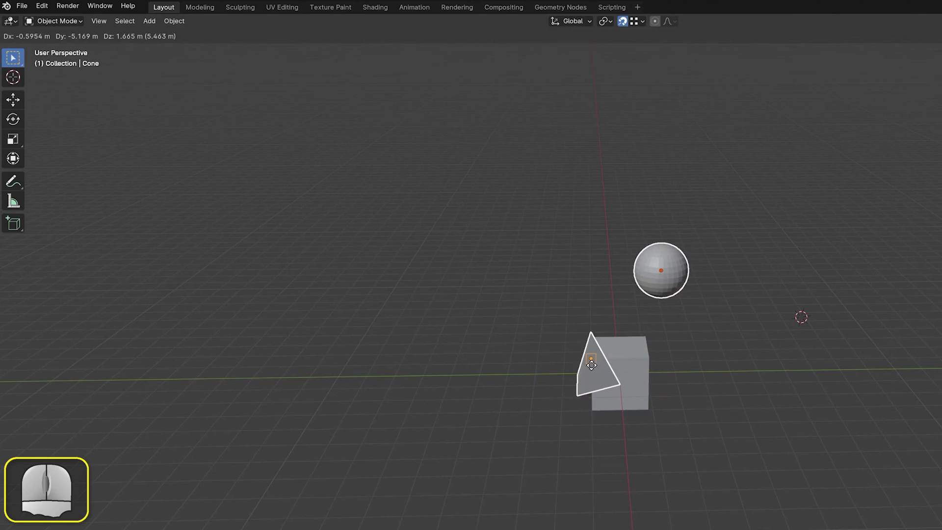
click(592, 365)
middle_drag(592, 365, 836, 428)
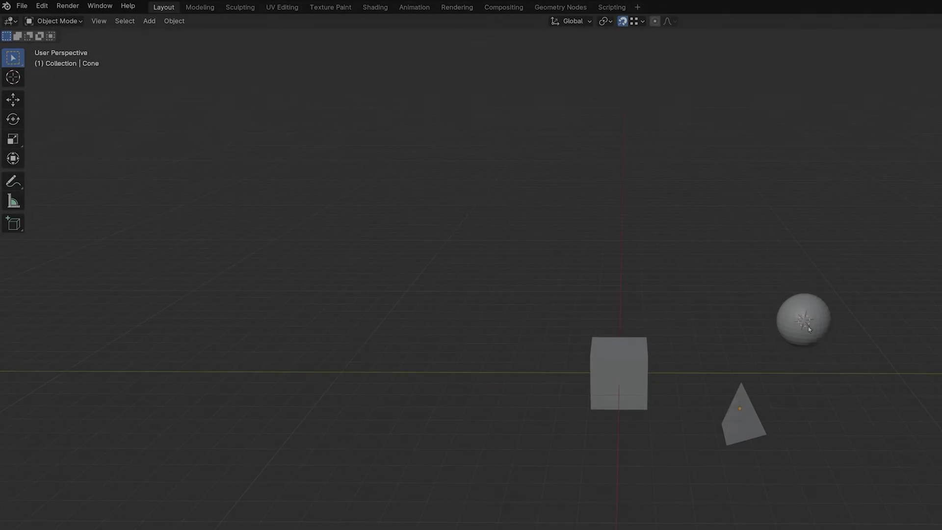
Delete the UV sphere and switch Snap With back to Closest.
click(808, 329)
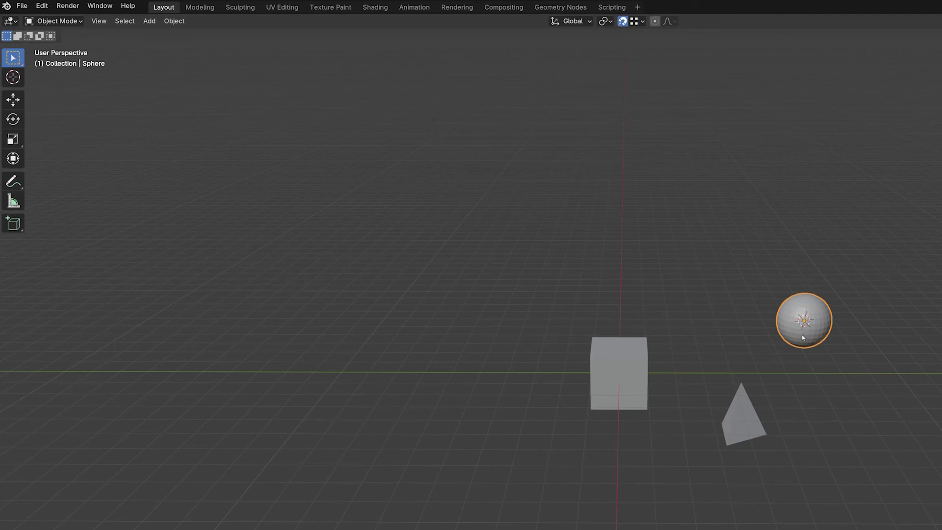
key(x)
click(797, 341)
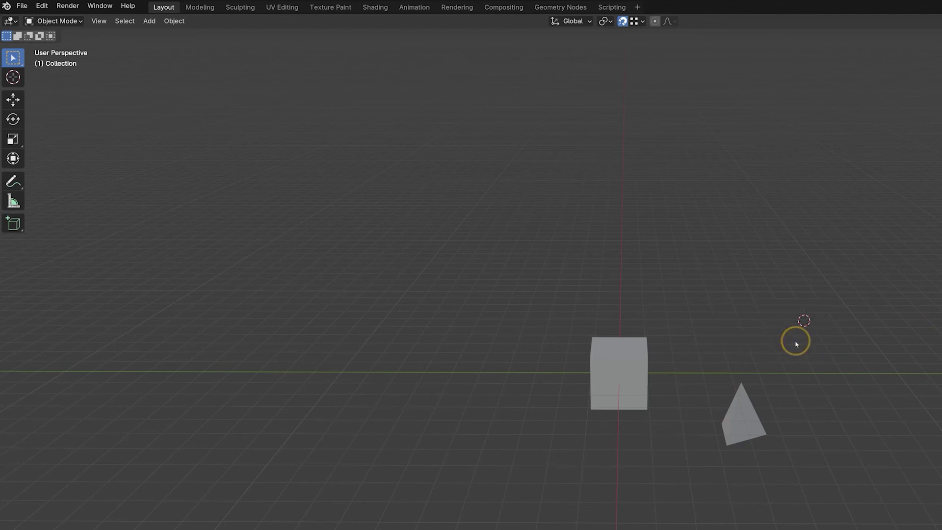
click(642, 21)
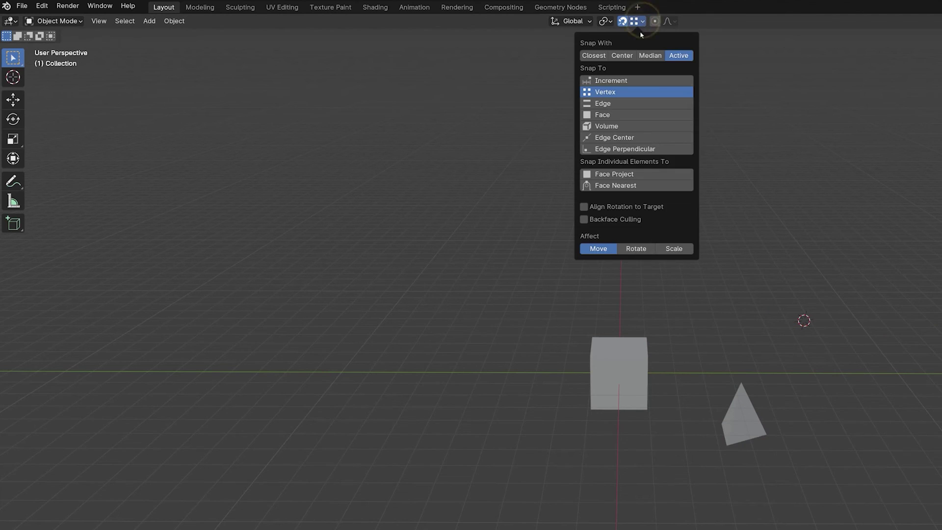
click(591, 55)
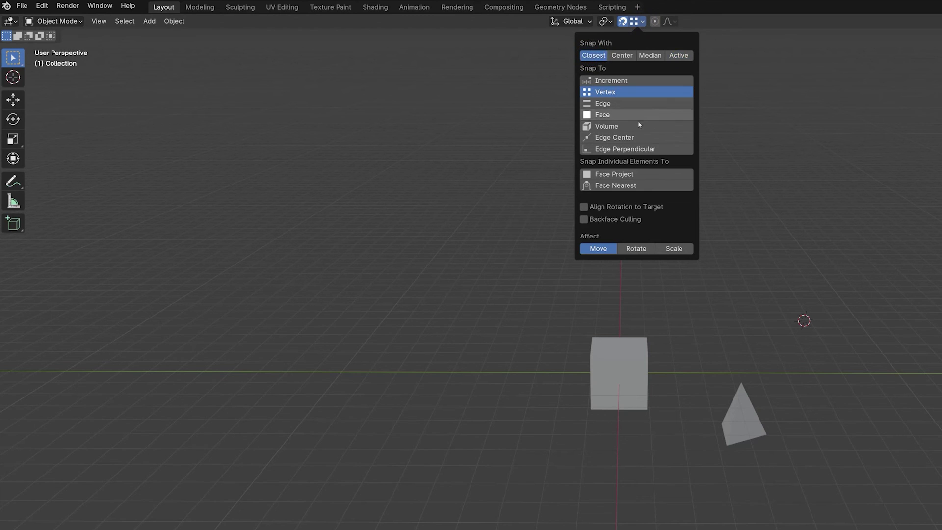